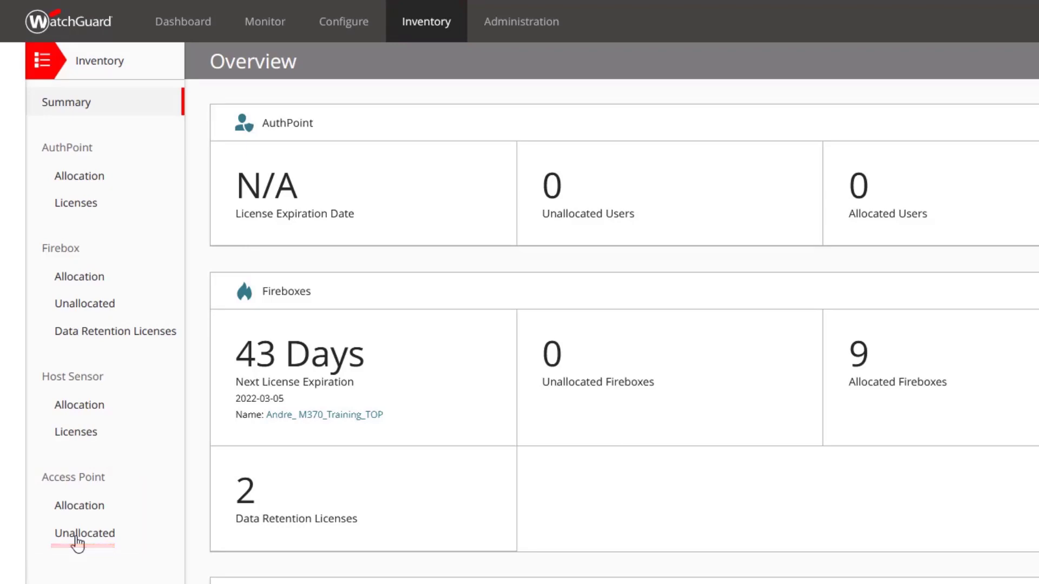
Allocate the unallocated access point AP432_Lab to Insights (My Account) with a custom expiration date of 2022-09-30.
left_click(78, 542)
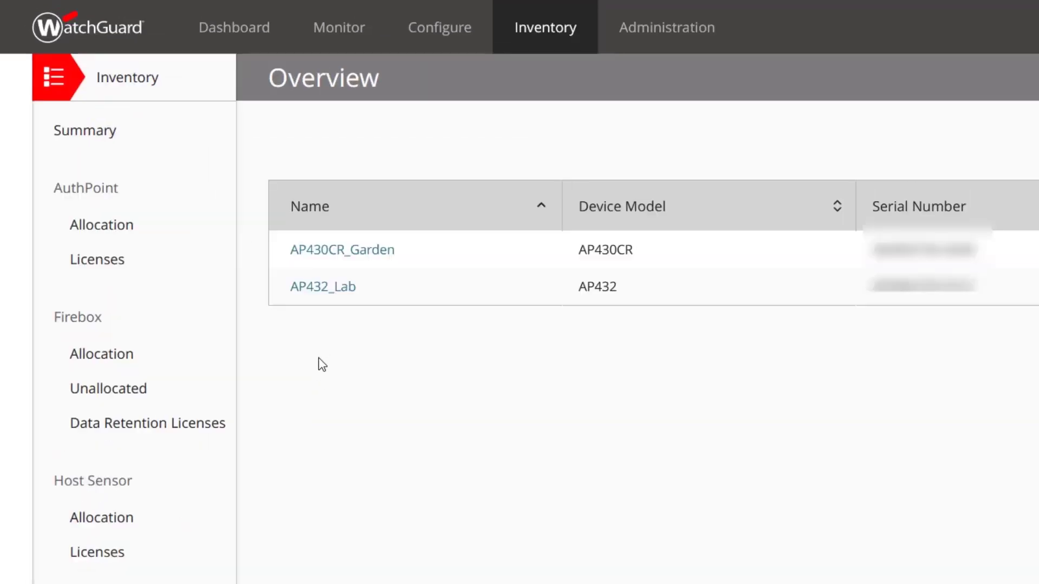
left_click(327, 295)
left_click(485, 235)
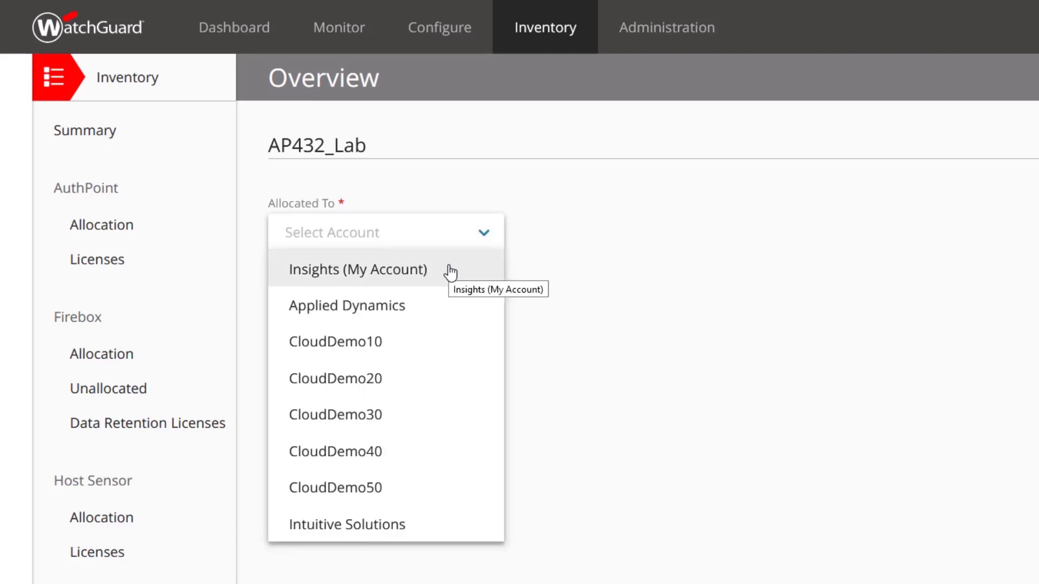
left_click(449, 271)
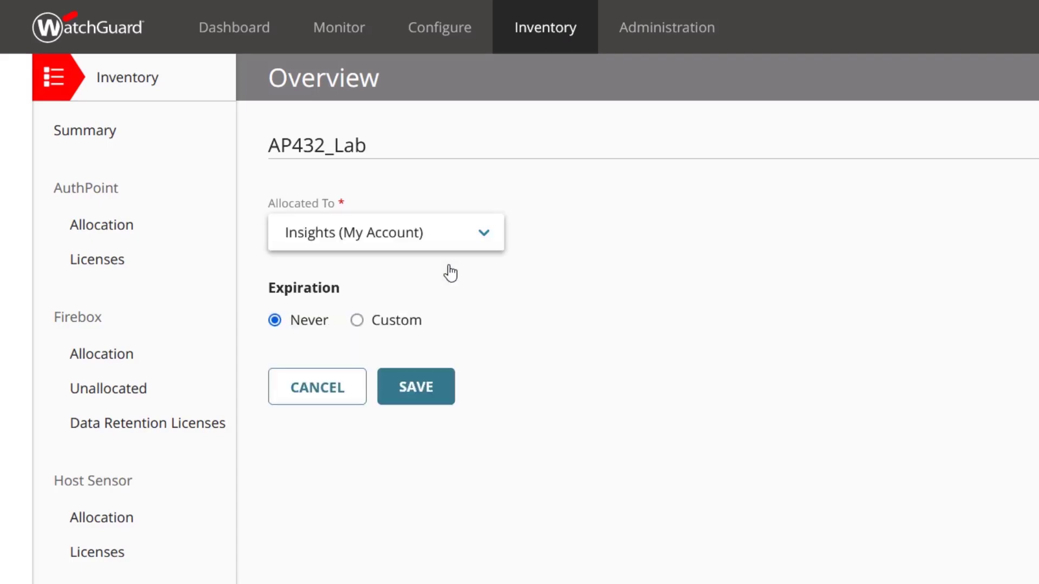
left_click(356, 320)
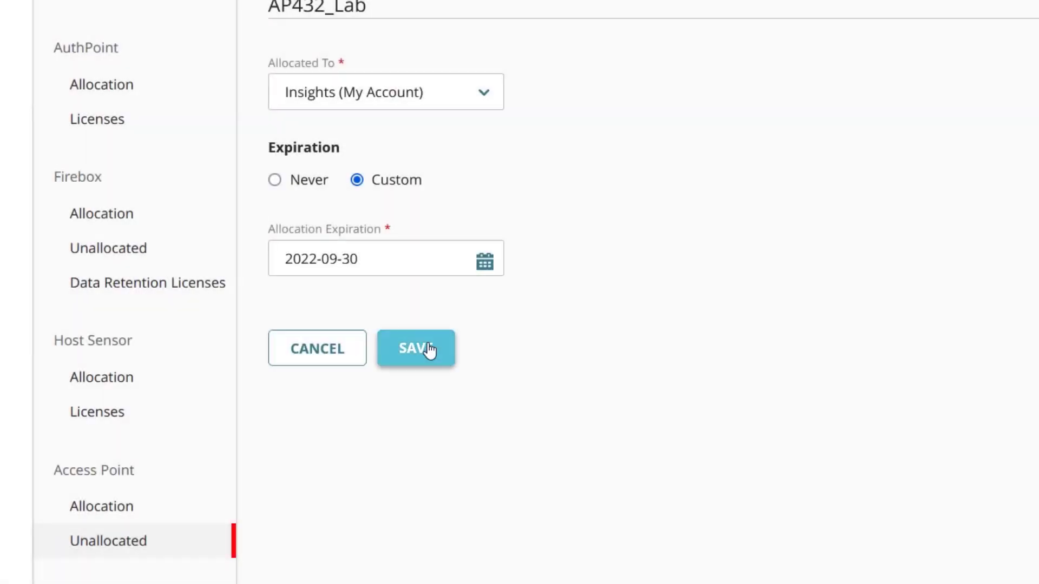
left_click(430, 349)
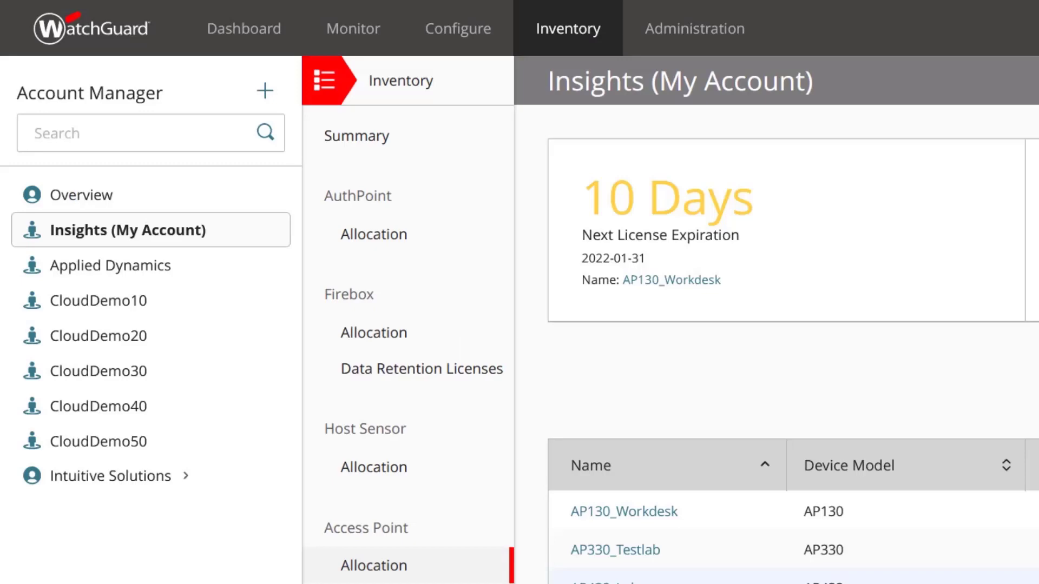
Begin adding the activated access point AP432_Lab as a device in the Insights account.
left_click(461, 28)
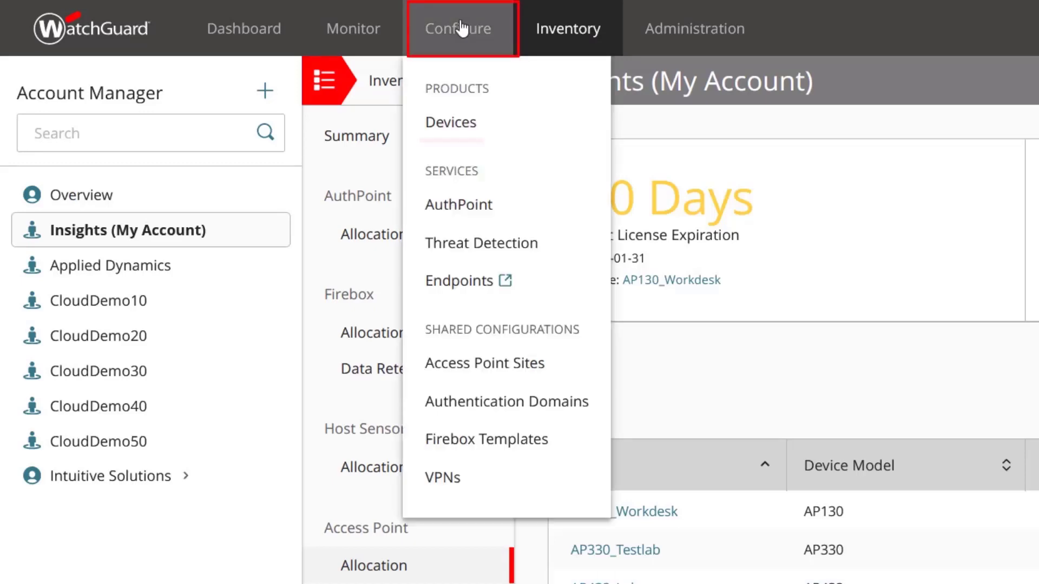
left_click(456, 126)
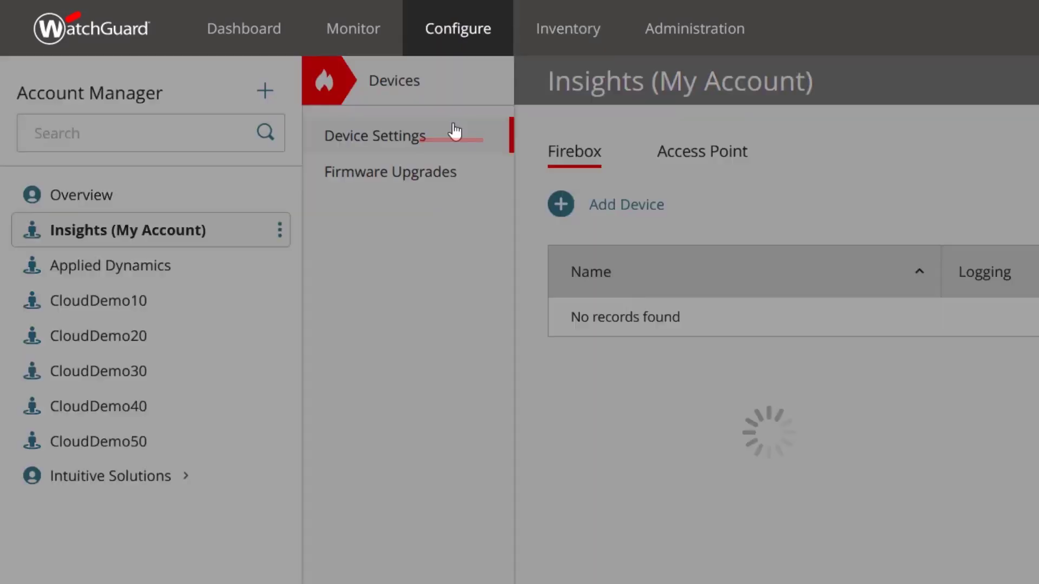
left_click(712, 154)
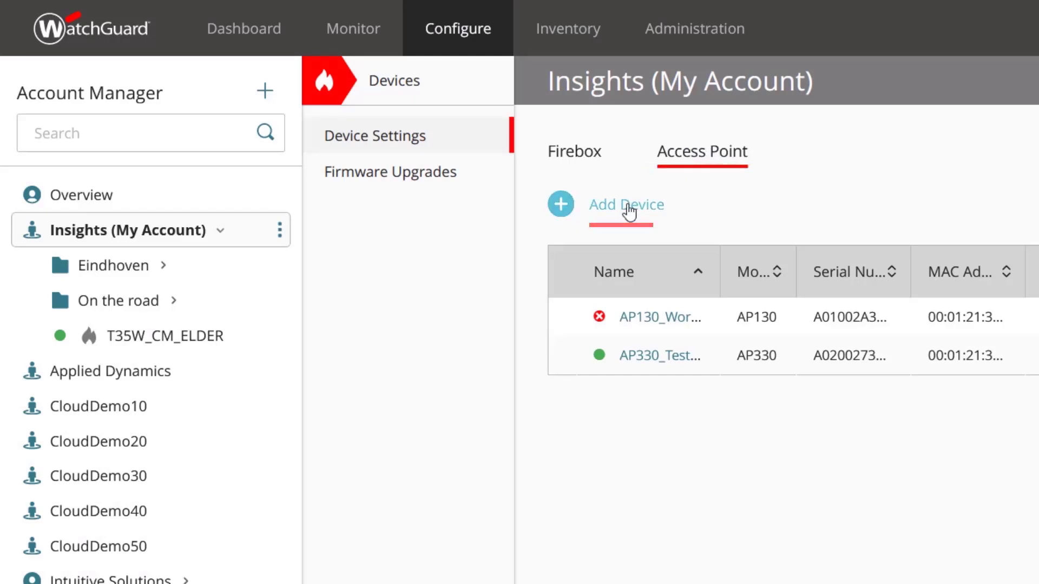
left_click(628, 209)
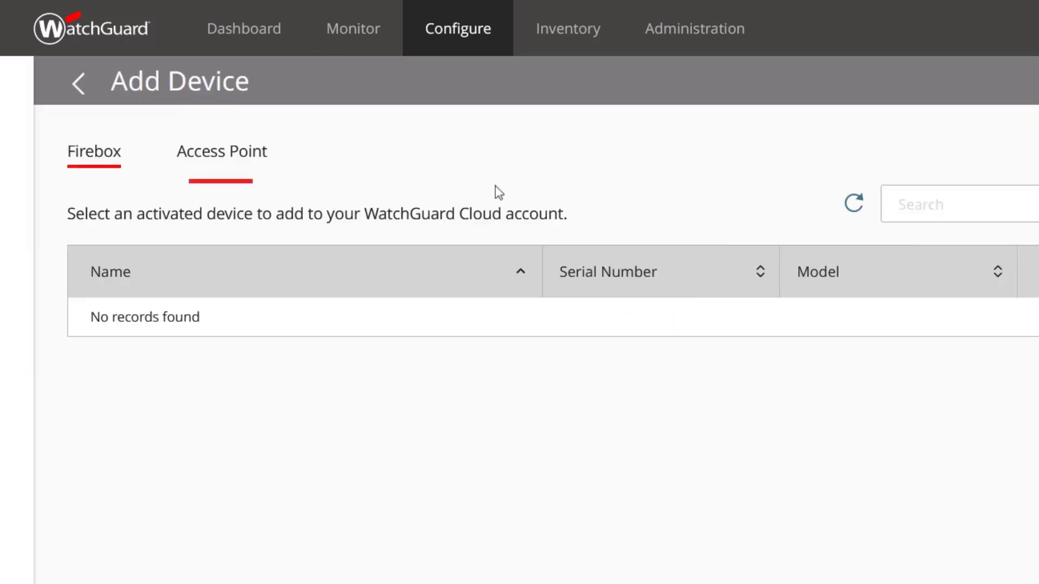
left_click(239, 157)
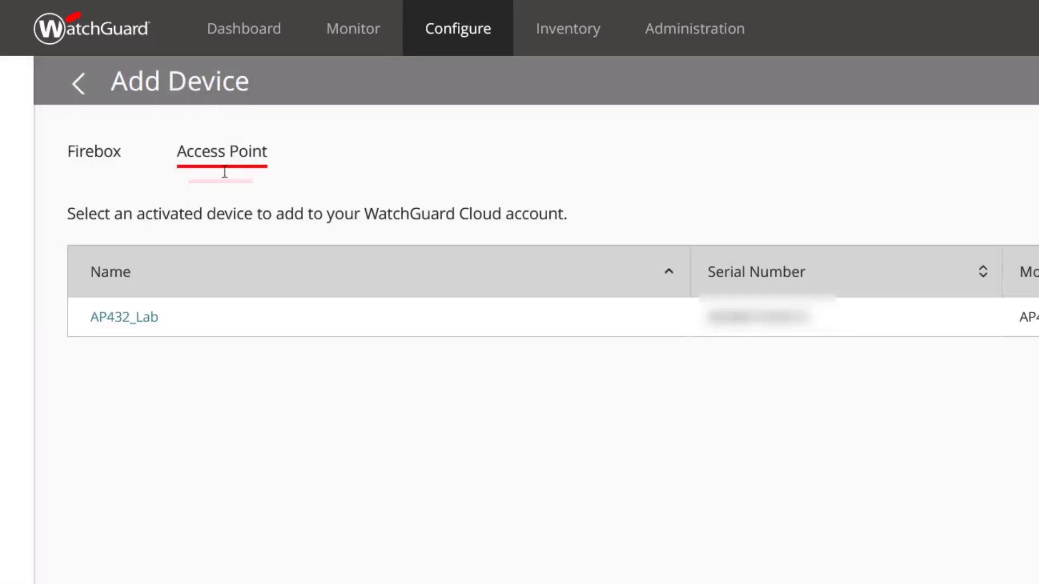
left_click(126, 324)
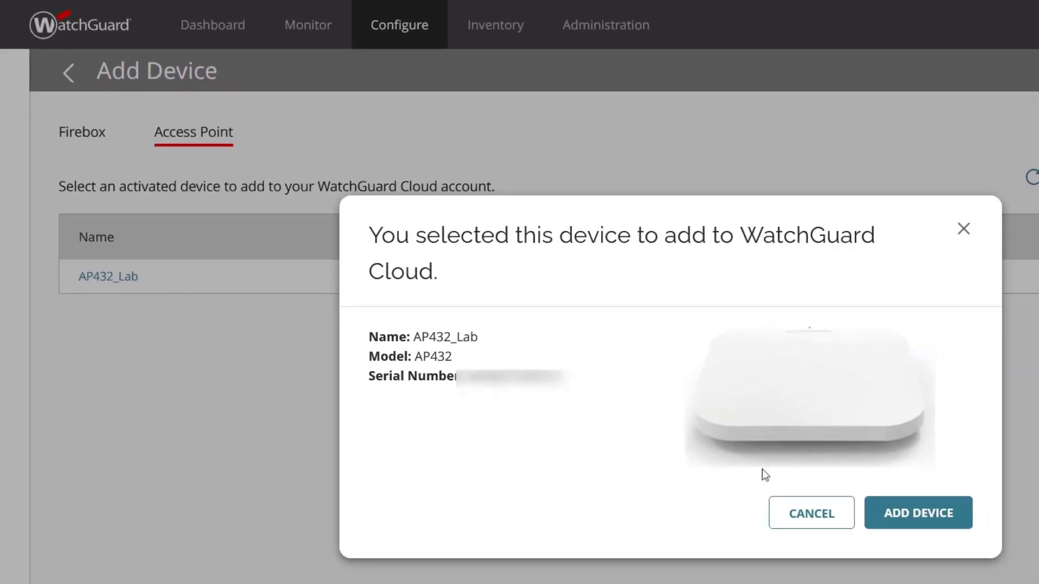
left_click(935, 525)
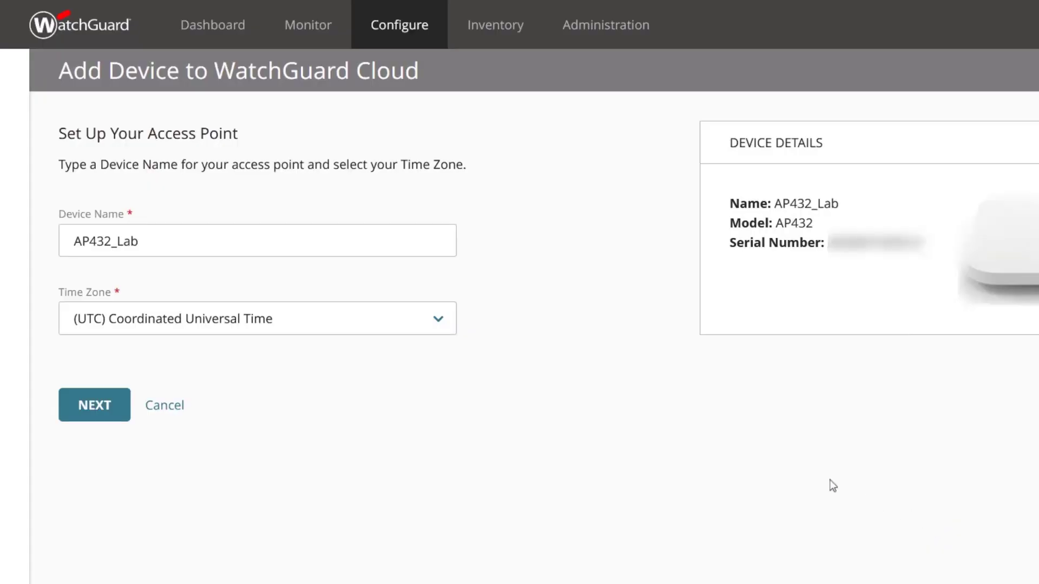
Set the access point's time zone to (UTC+01:00) Amsterdam, Berlin, Bern, Rome, Stockholm and continue the setup.
left_click(424, 327)
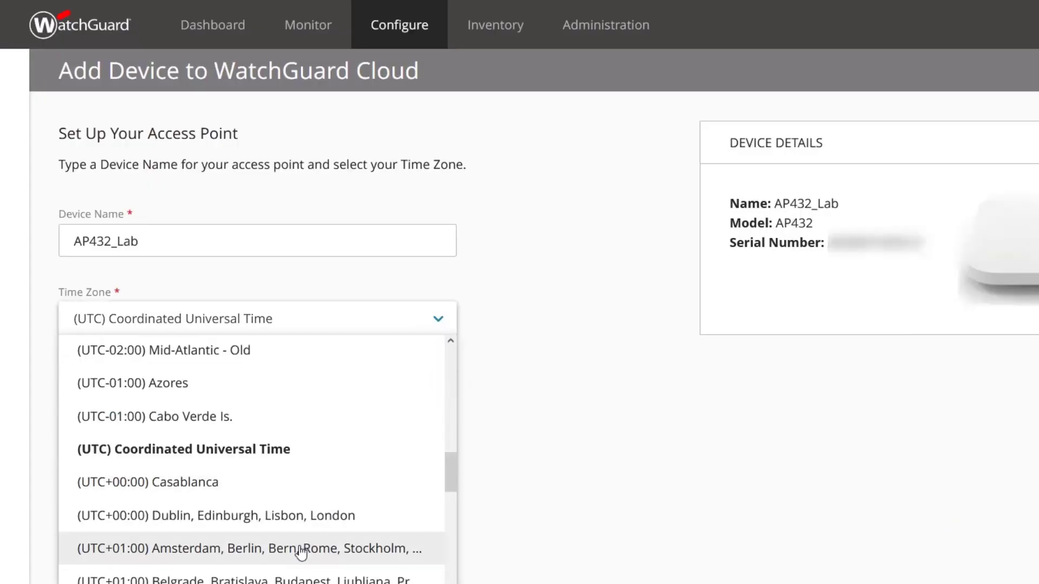
left_click(301, 551)
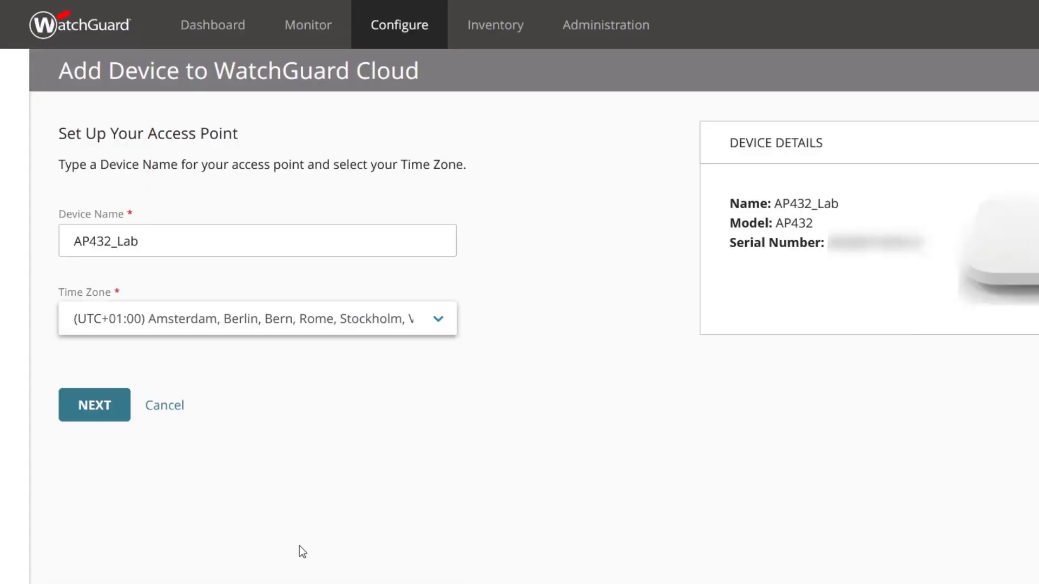
left_click(111, 418)
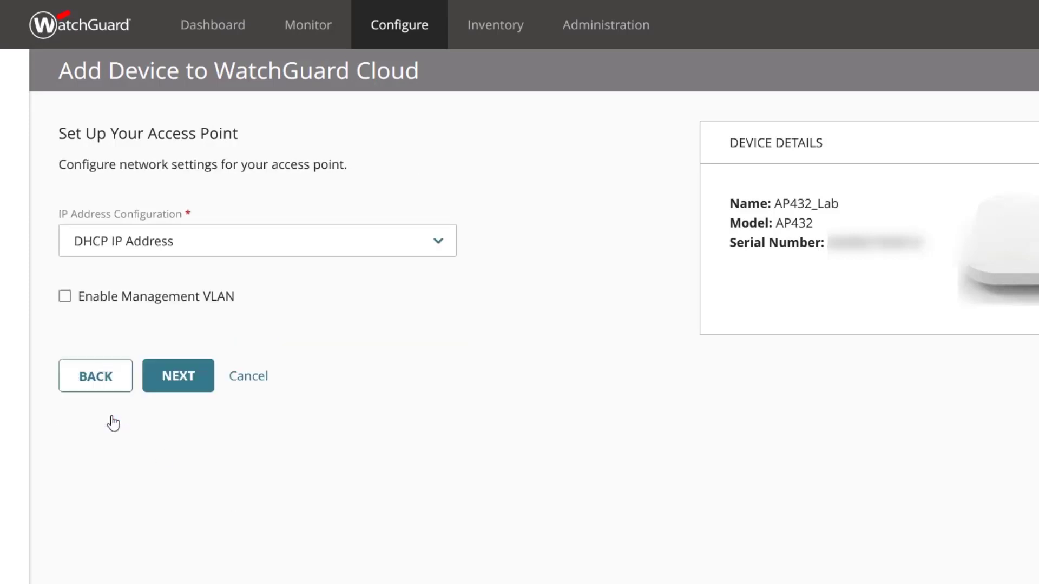
Accept DHCP IP Address as the IP configuration, with the management VLAN disabled.
left_click(148, 240)
left_click(148, 240)
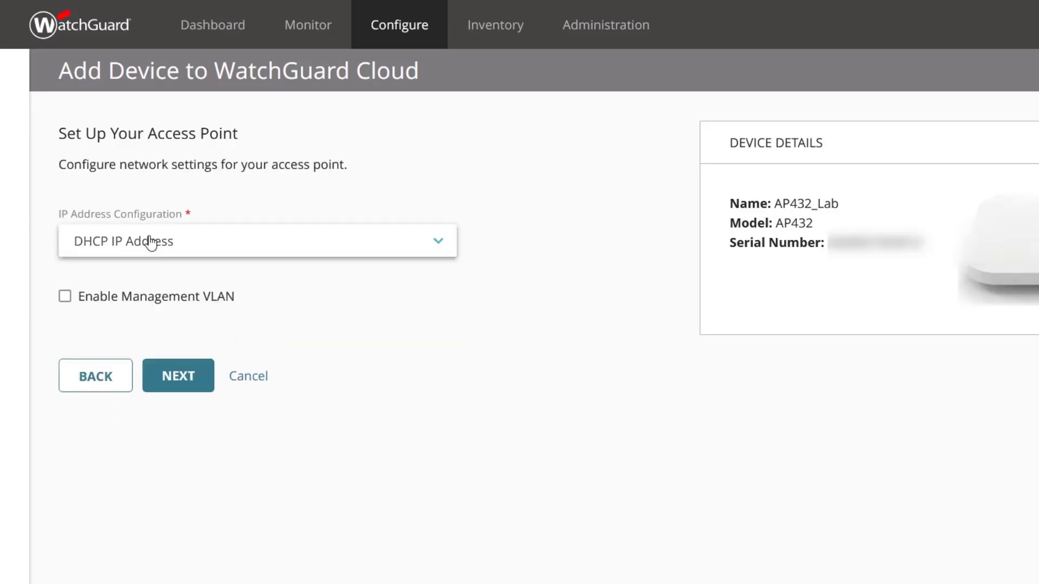
left_click(144, 301)
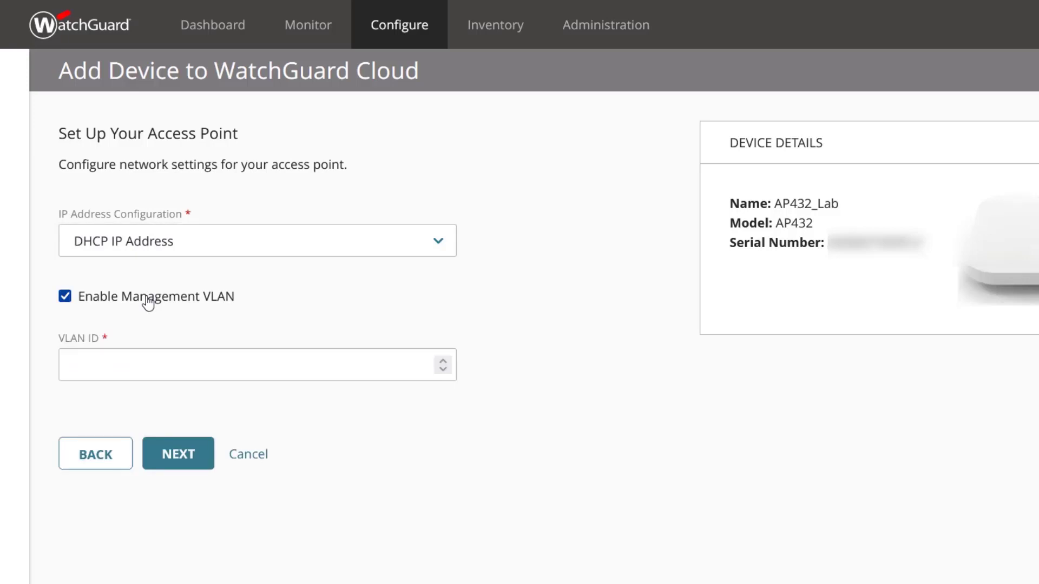
left_click(144, 302)
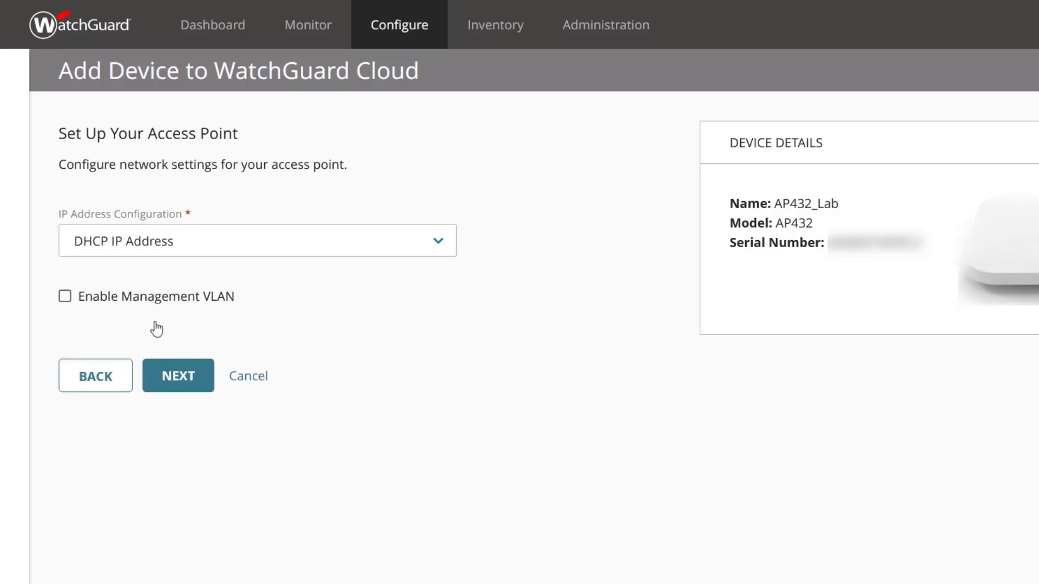
left_click(174, 382)
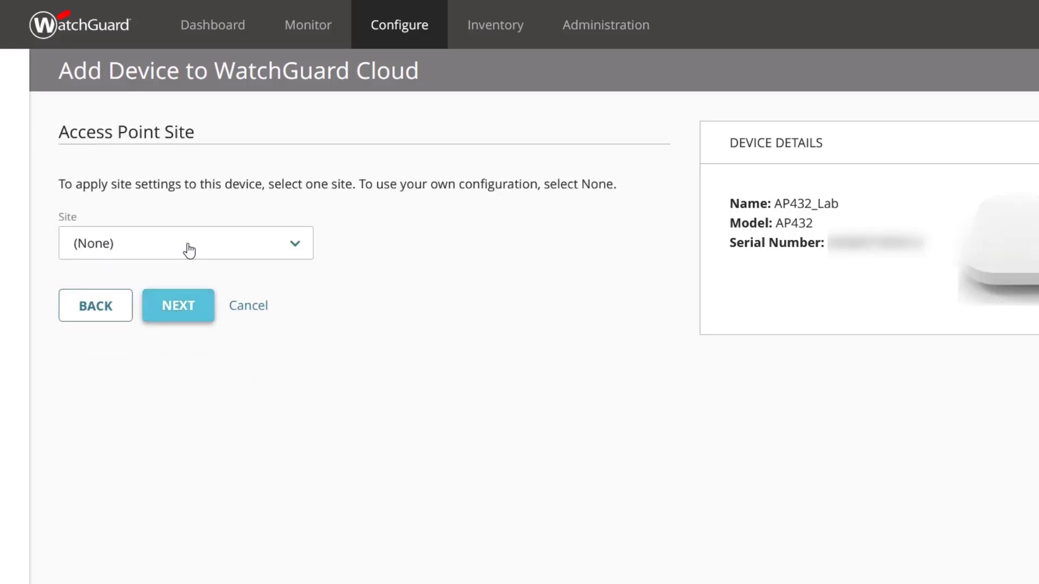
Review the available access point sites and continue with the site set to (None).
left_click(189, 250)
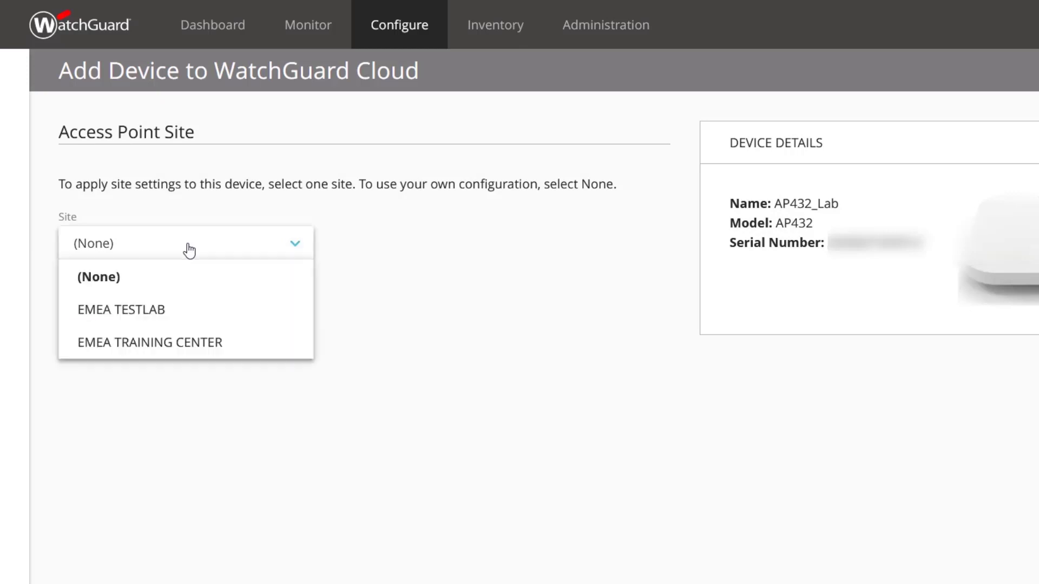
left_click(189, 250)
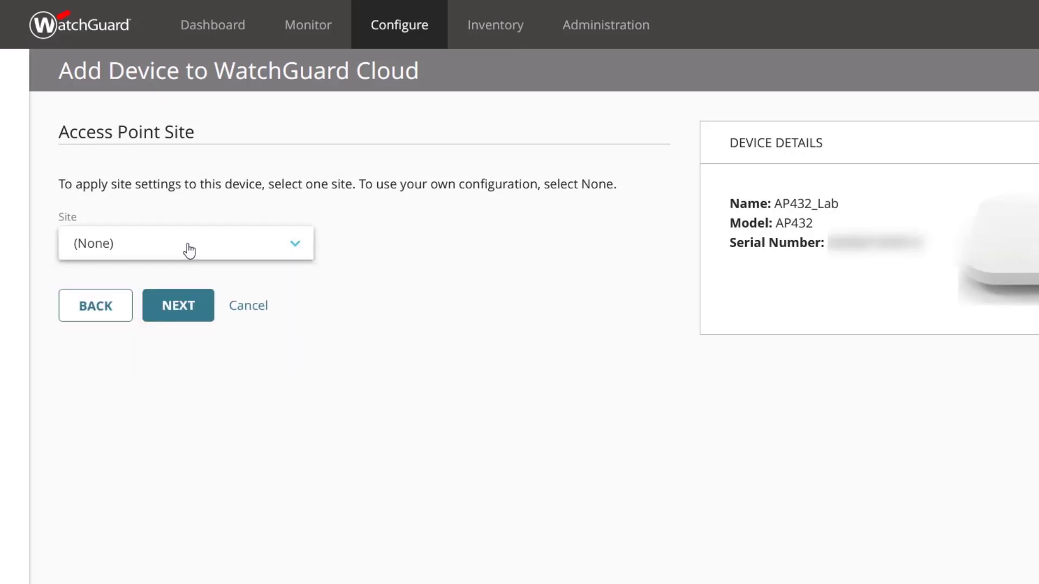
left_click(172, 308)
Enter the admin password for CLI access to the access point and finish the device setup.
left_click(163, 248)
type("********")
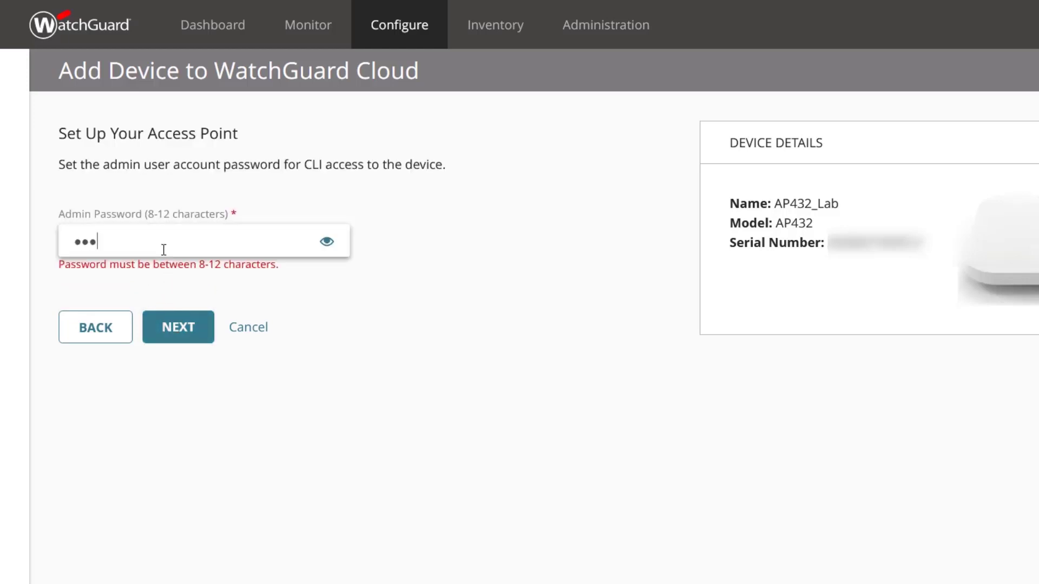
type("*")
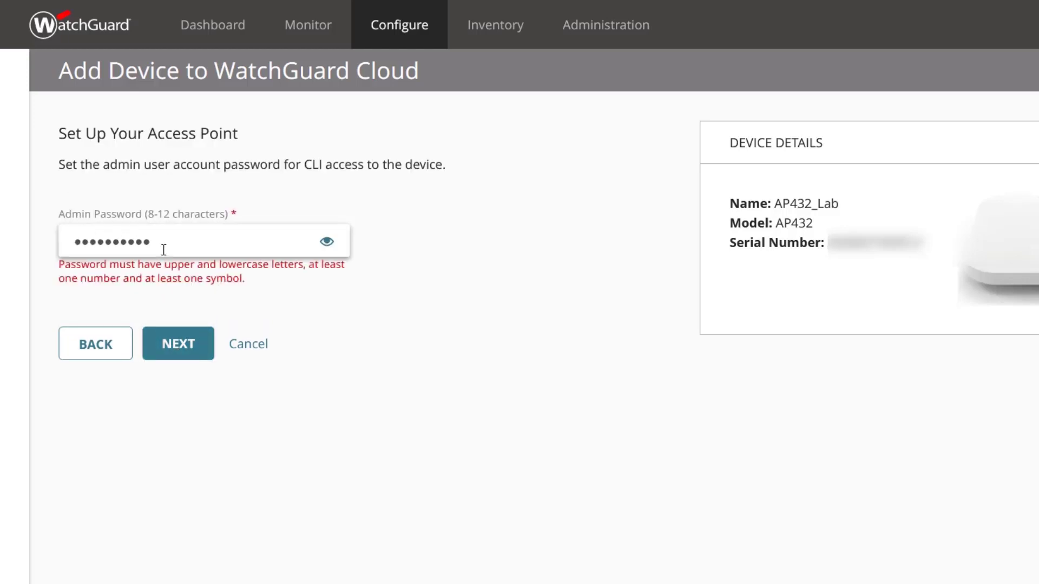
type("***")
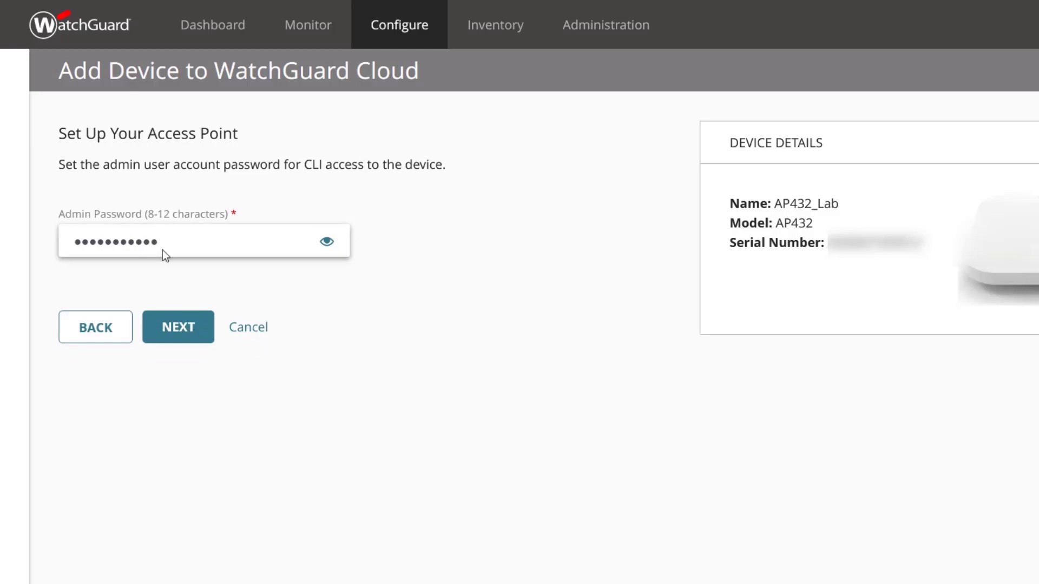
left_click(168, 326)
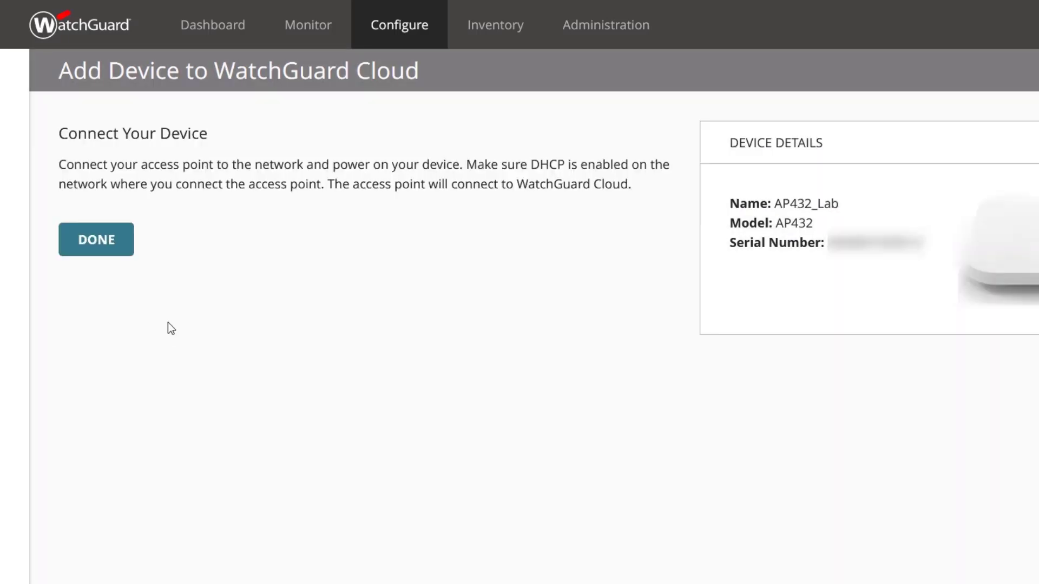
left_click(102, 250)
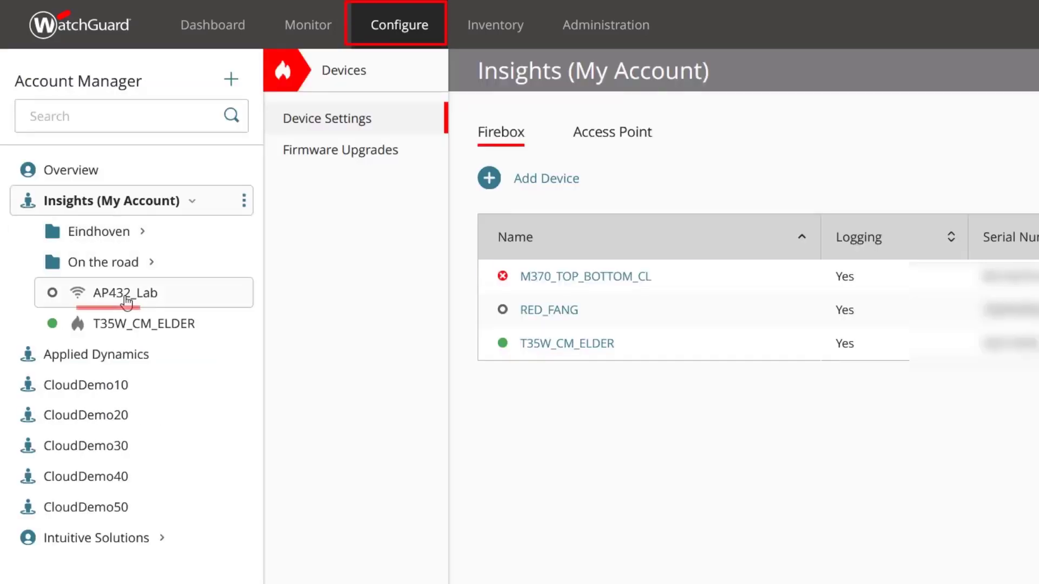
Start a new SSID named "Insights Guests" in the AP432_Lab device configuration, with Open security.
left_click(126, 297)
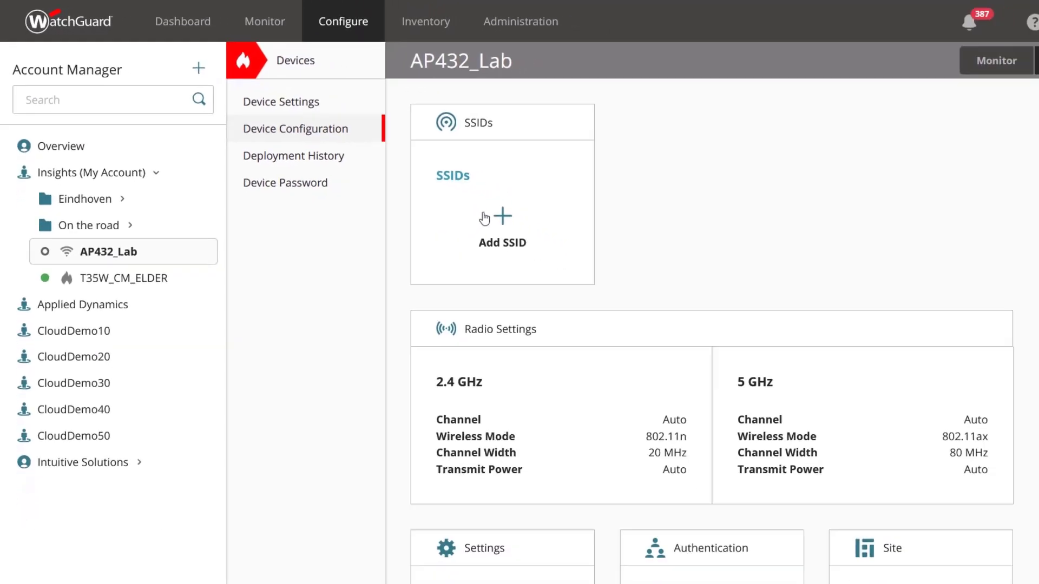
left_click(453, 194)
left_click(443, 203)
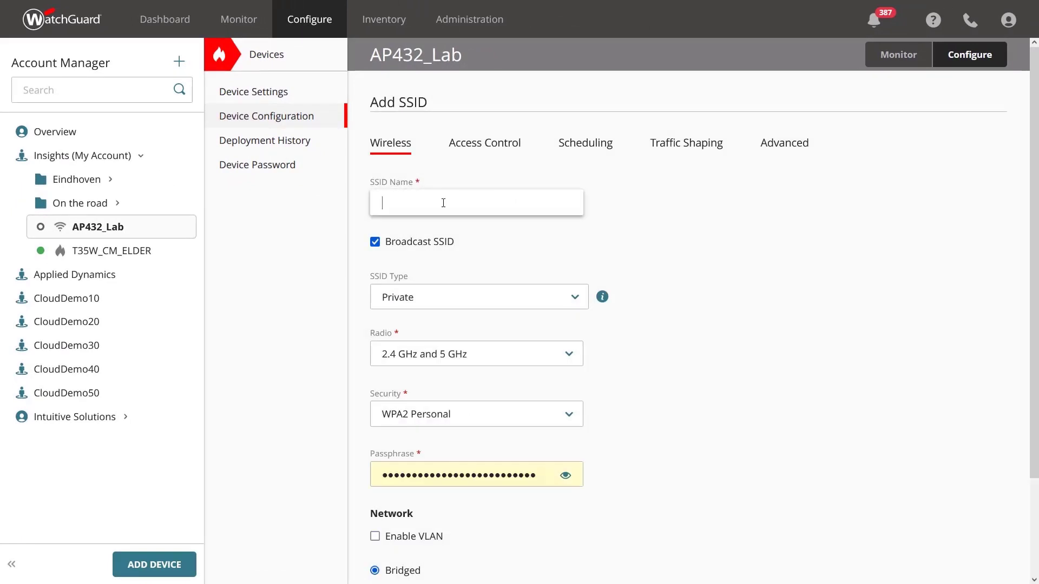
type("Insights Guests")
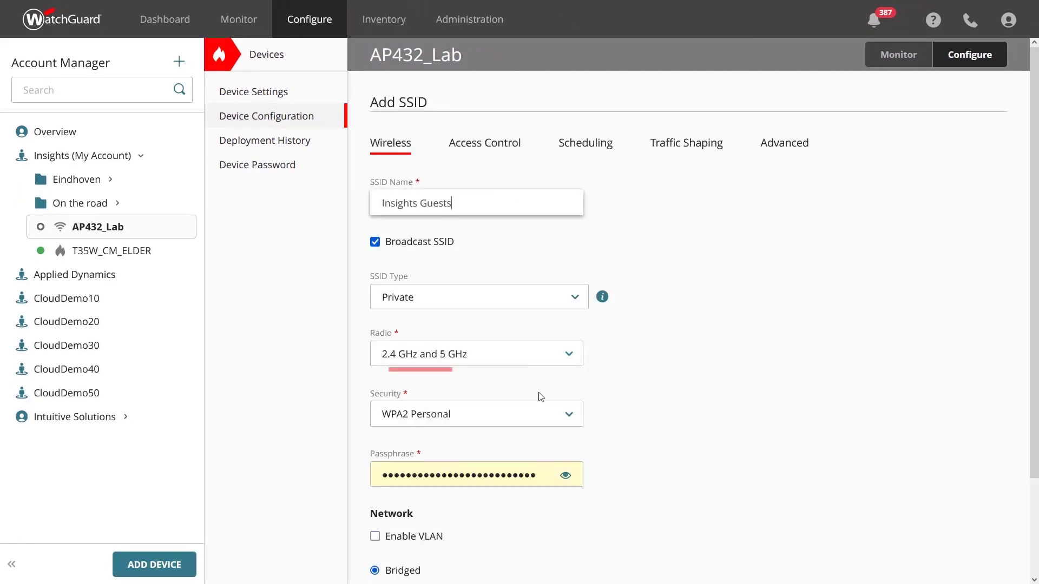
left_click(541, 414)
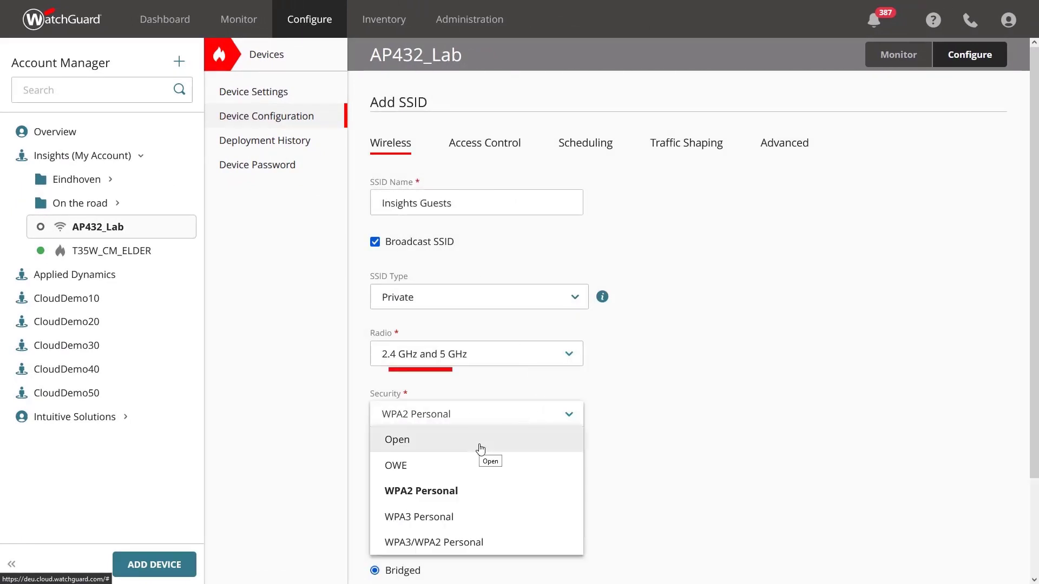
left_click(480, 450)
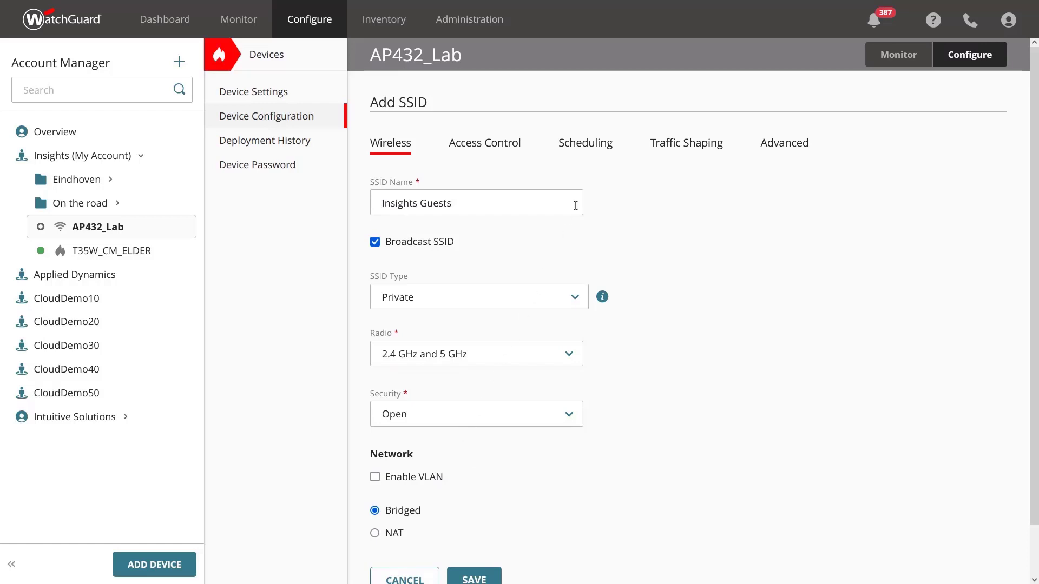
Schedule the new SSID as Available at 8:00 AM to 5:00 PM Monday to Friday.
left_click(606, 151)
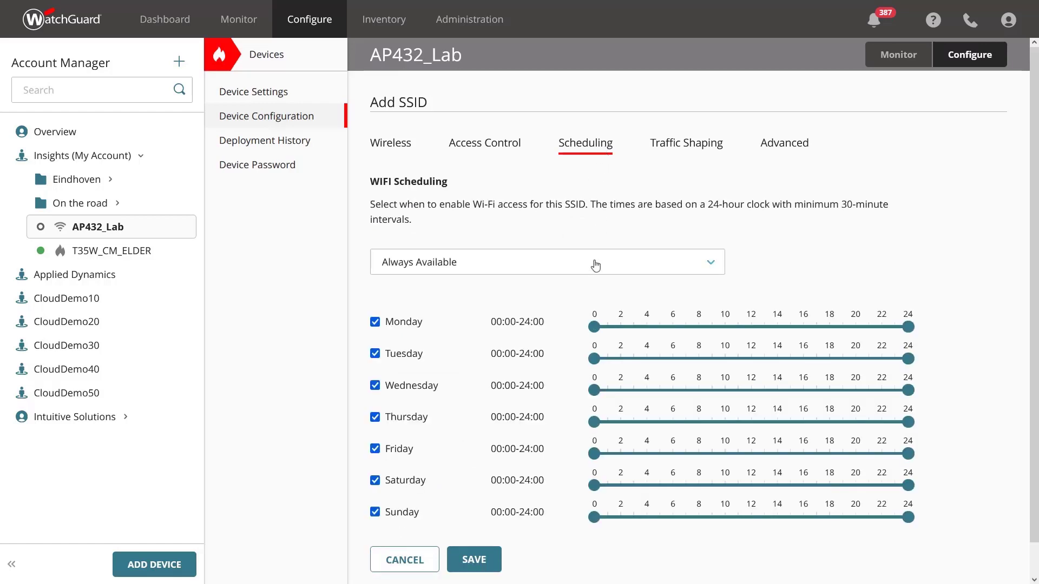
left_click(595, 264)
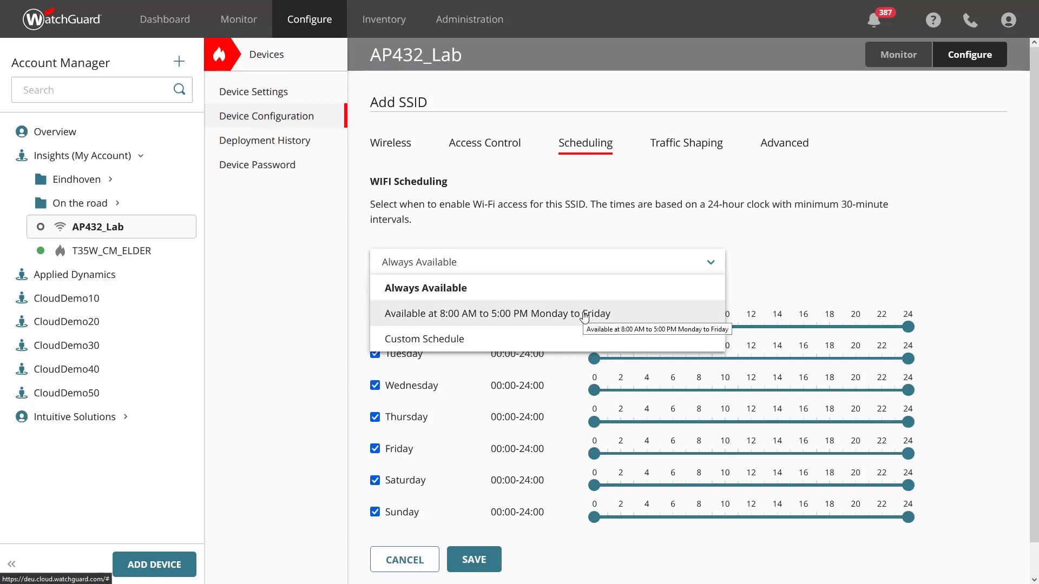
left_click(584, 317)
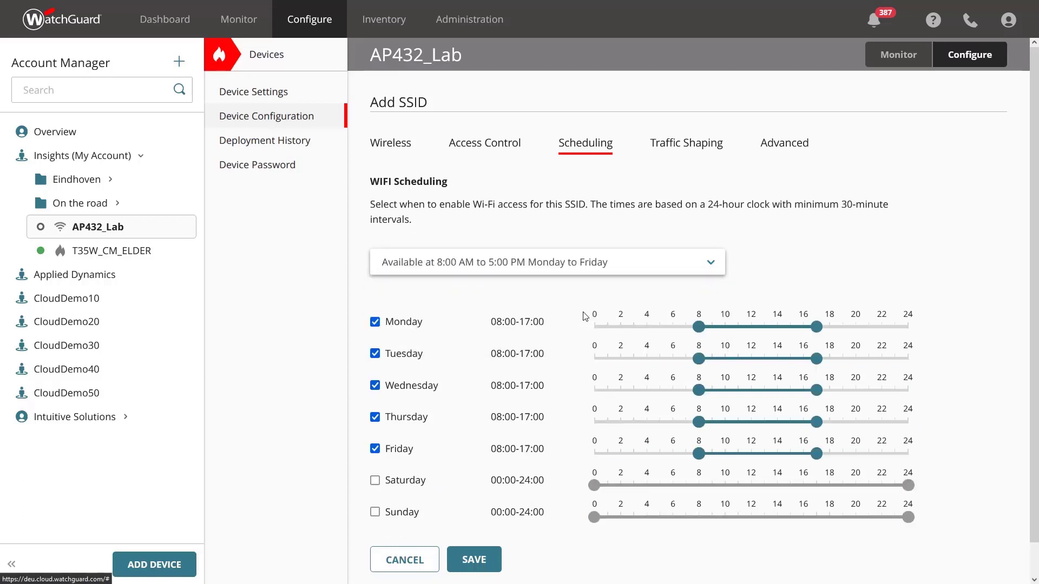
Enable Client Isolation for the Insights Guests SSID and save the SSID.
left_click(785, 143)
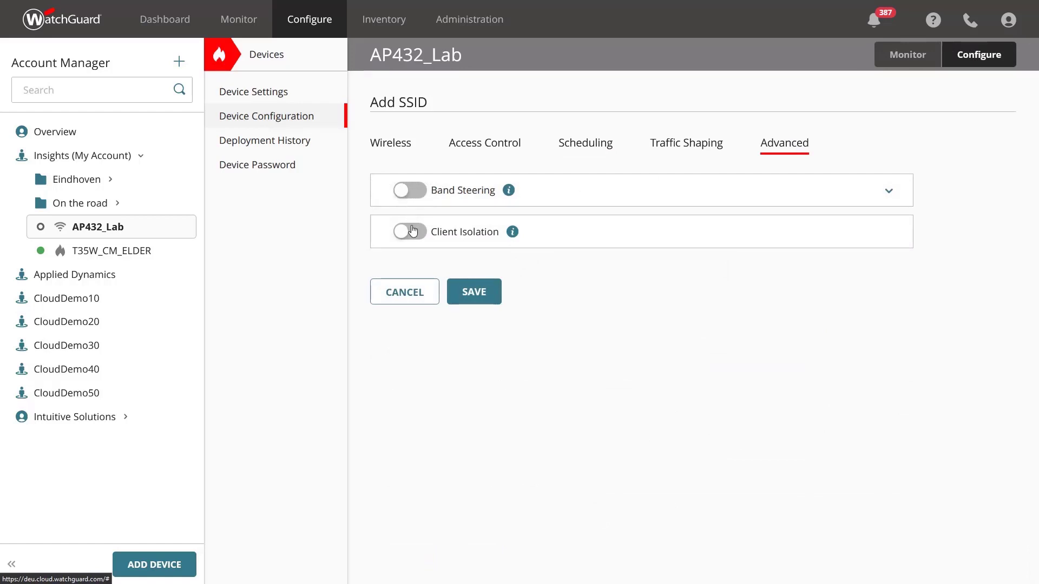
left_click(412, 231)
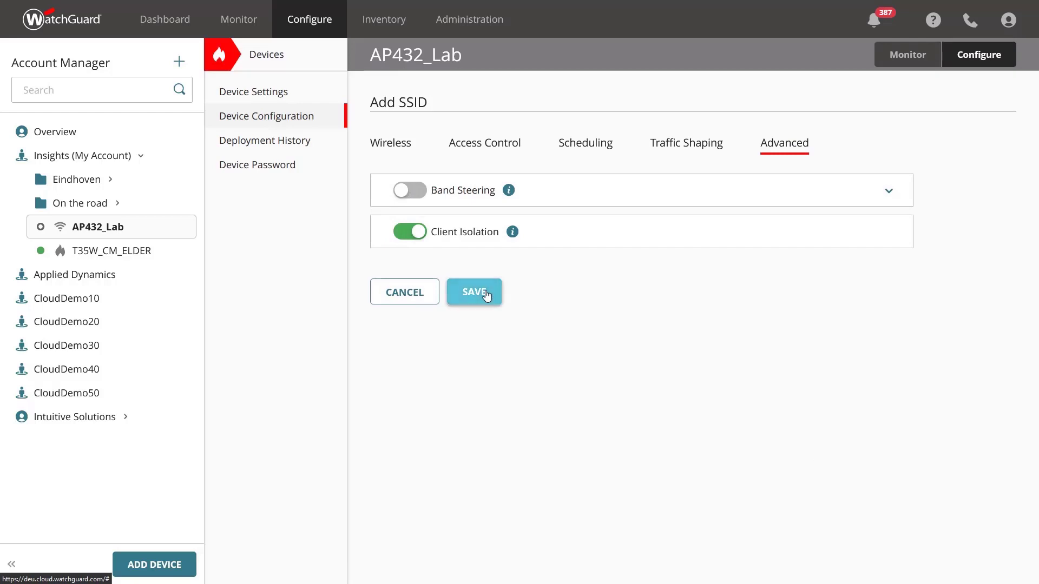
left_click(486, 294)
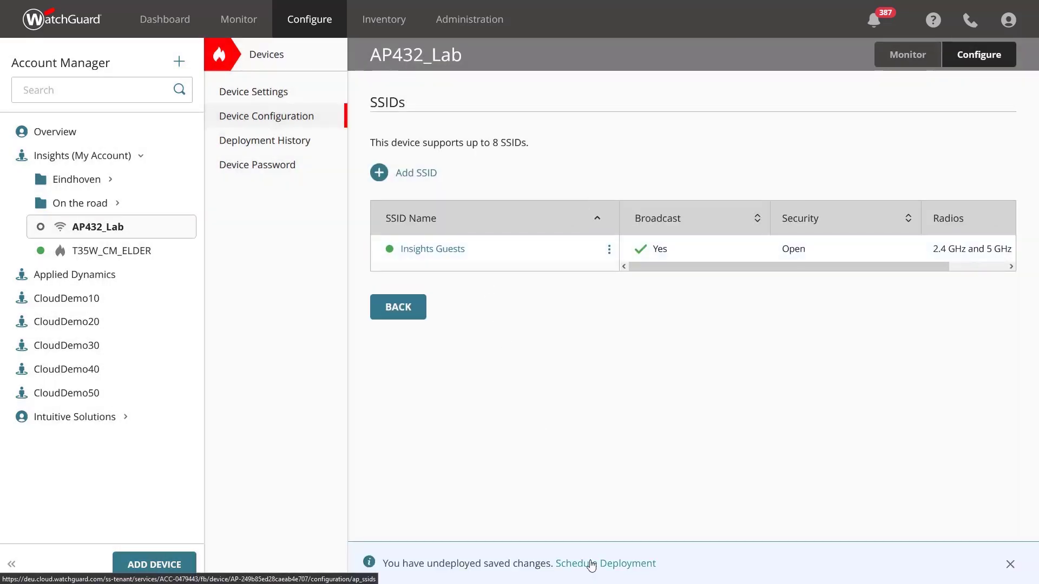
Deploy the saved changes to AP432_Lab immediately with the description "new SSID".
left_click(592, 565)
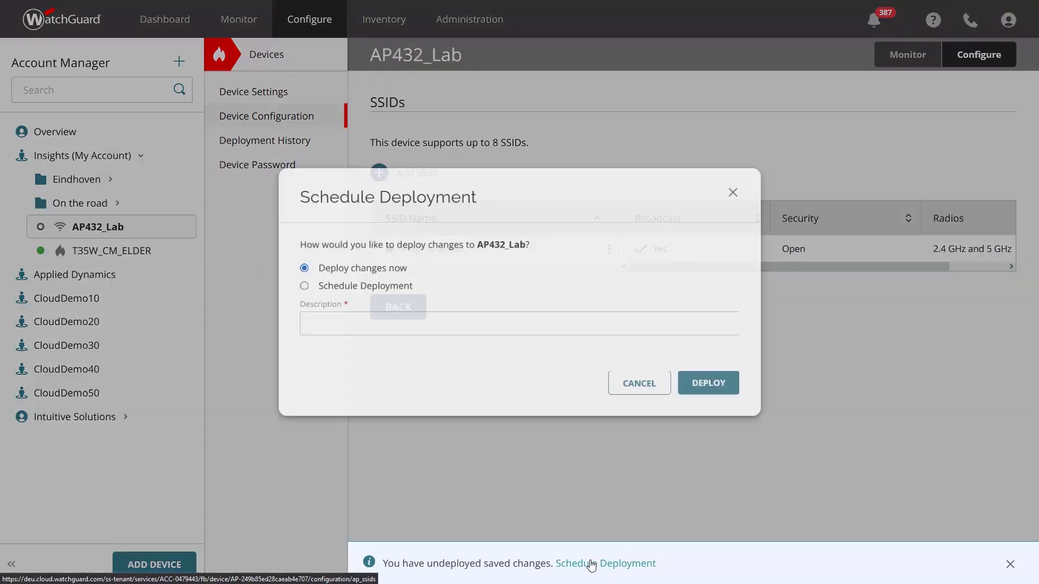
type("new SSID")
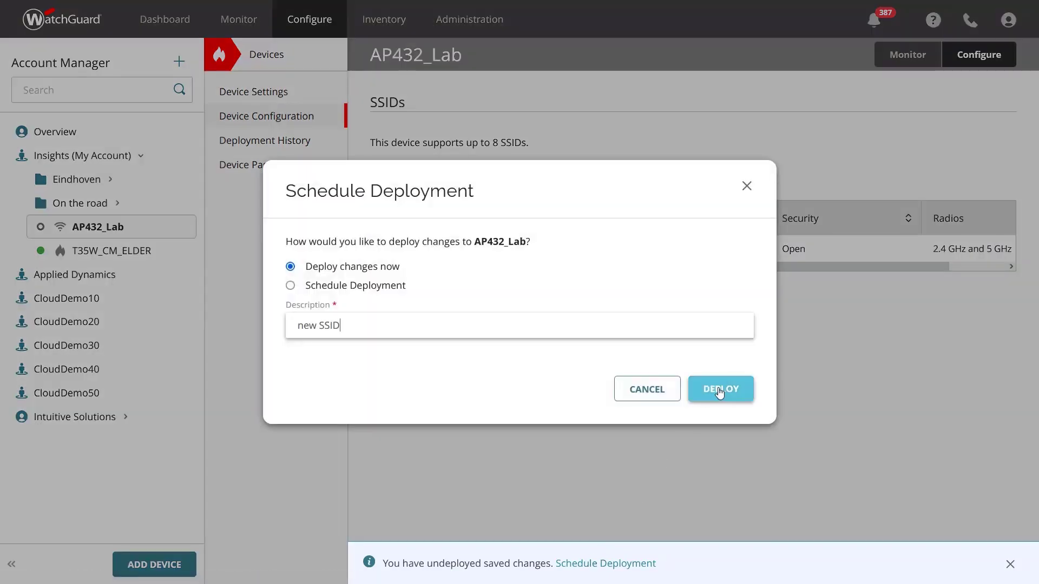
left_click(720, 390)
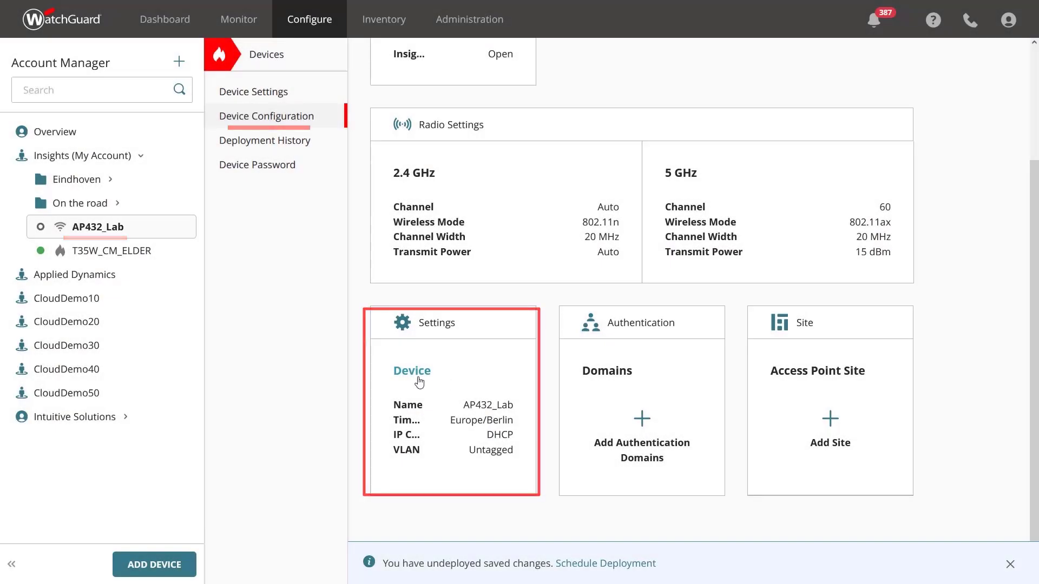
Switch off Device LEDs in the AP432_Lab configuration settings and refresh the access point's device information.
left_click(420, 382)
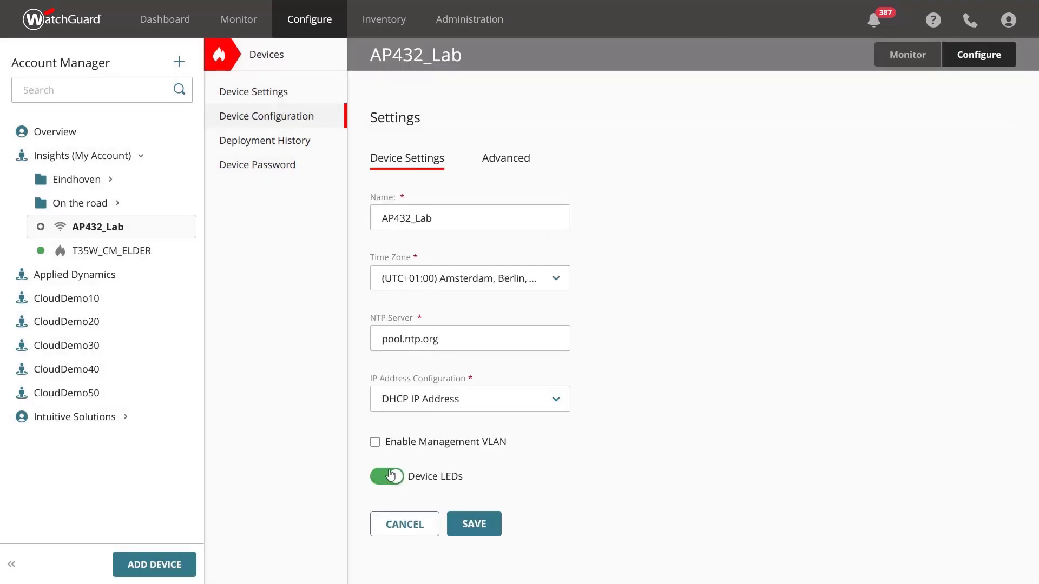
left_click(391, 476)
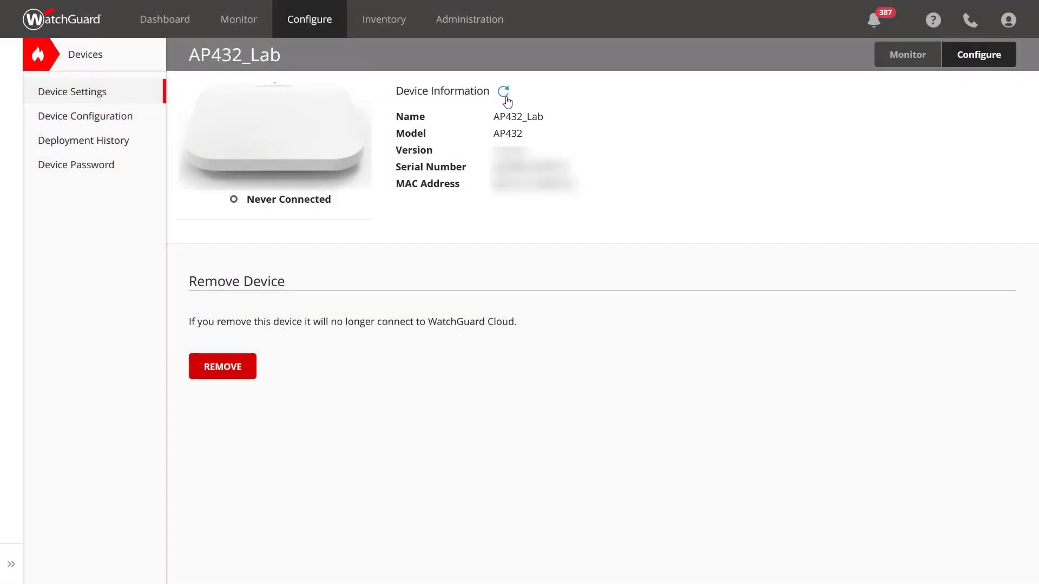
left_click(506, 99)
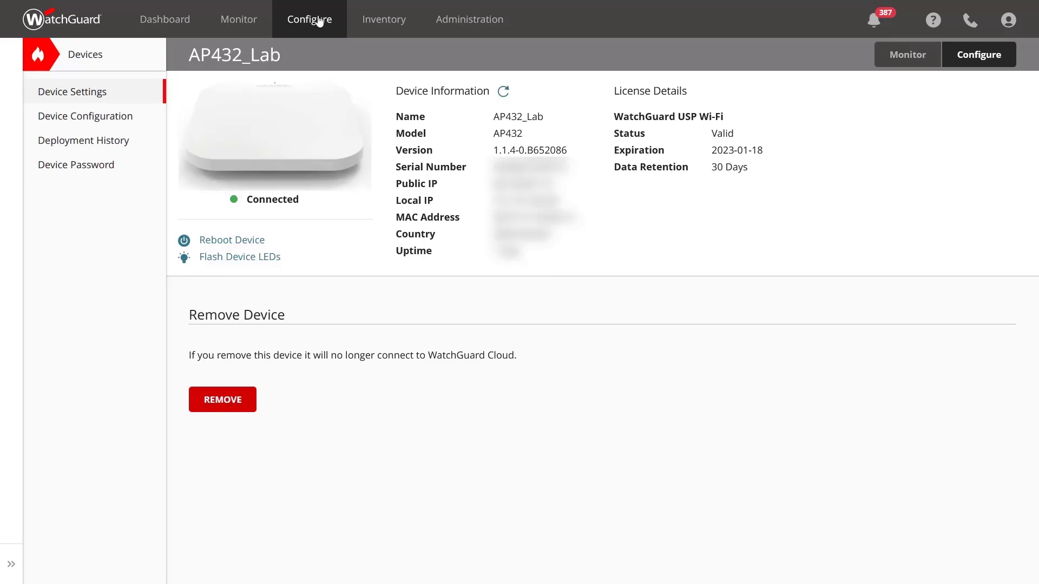
Add a shared access point site named "EMEA TESTLAB".
mouse_move(319, 21)
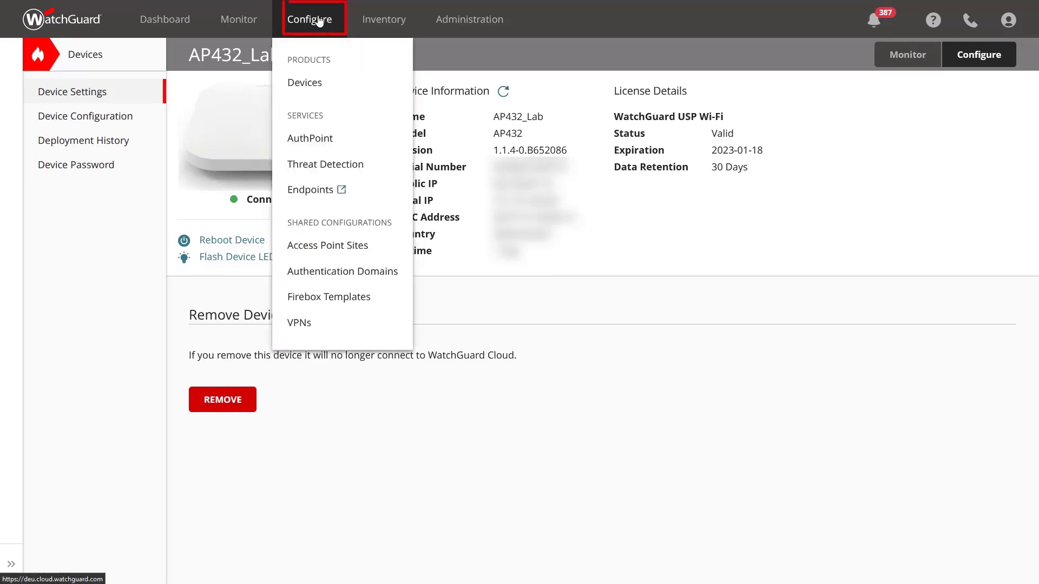
left_click(340, 245)
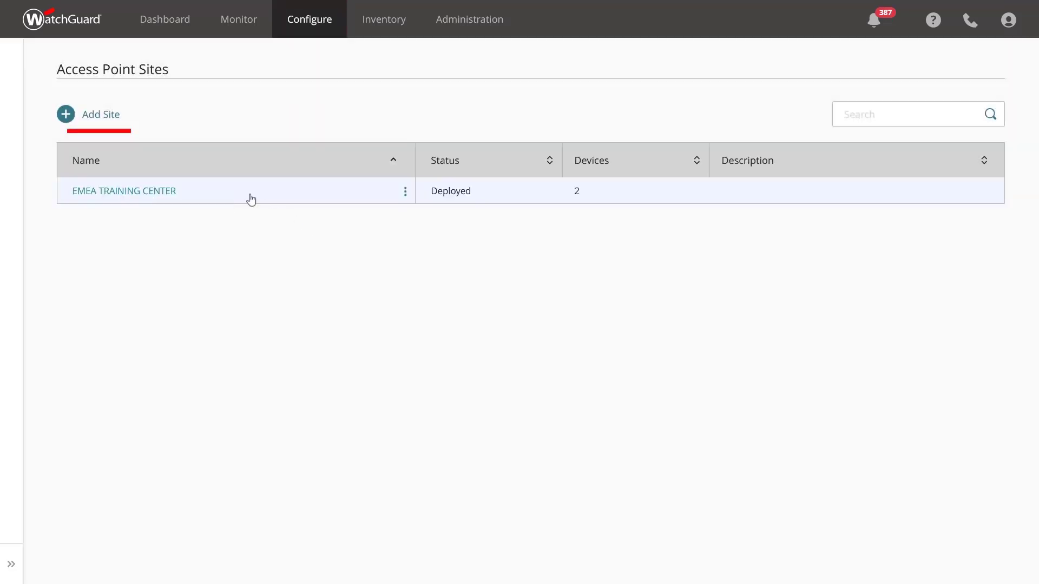
left_click(103, 119)
left_click(100, 127)
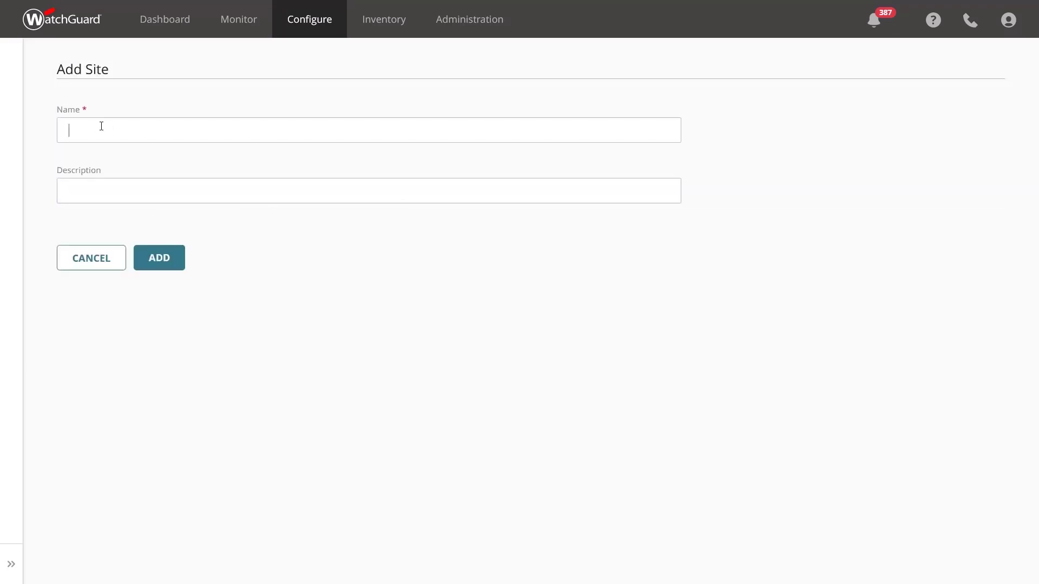
type("EMEA TESTLAB")
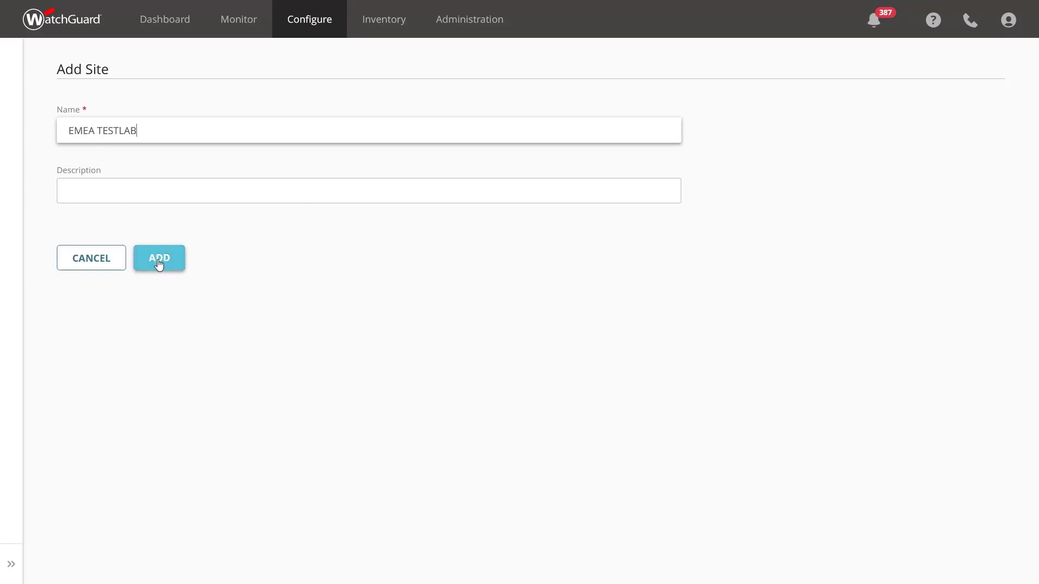
left_click(159, 263)
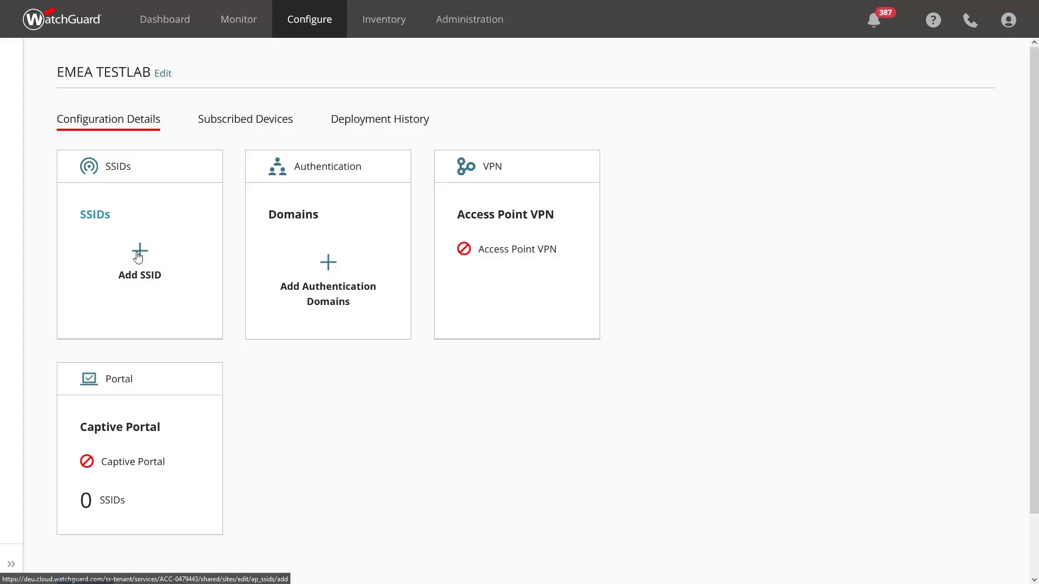
Add an SSID named "Insights Internal" to the EMEA TESTLAB site, using the 5 GHz radio and WPA2 Personal security.
left_click(138, 255)
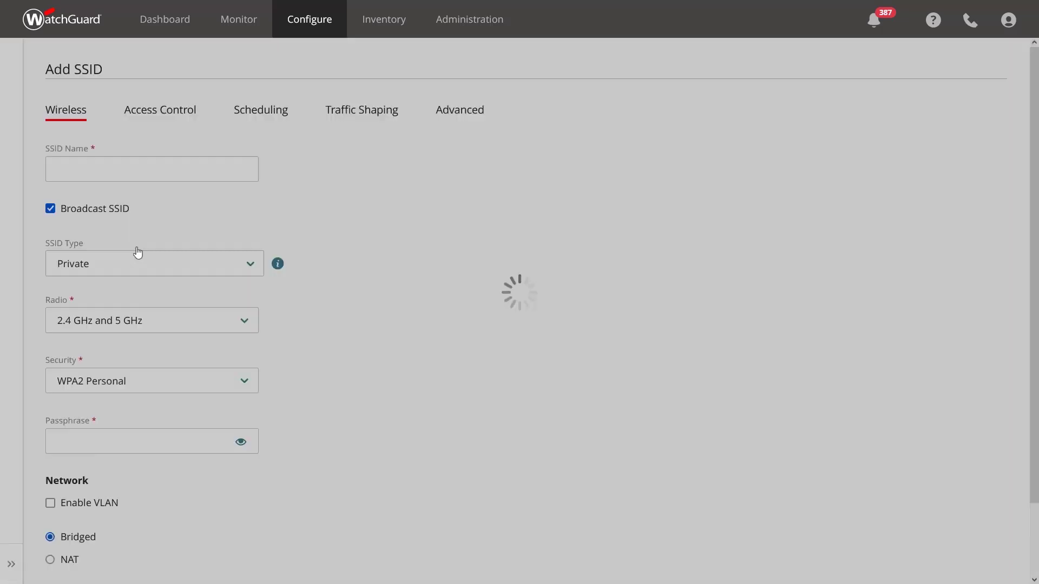
left_click(133, 166)
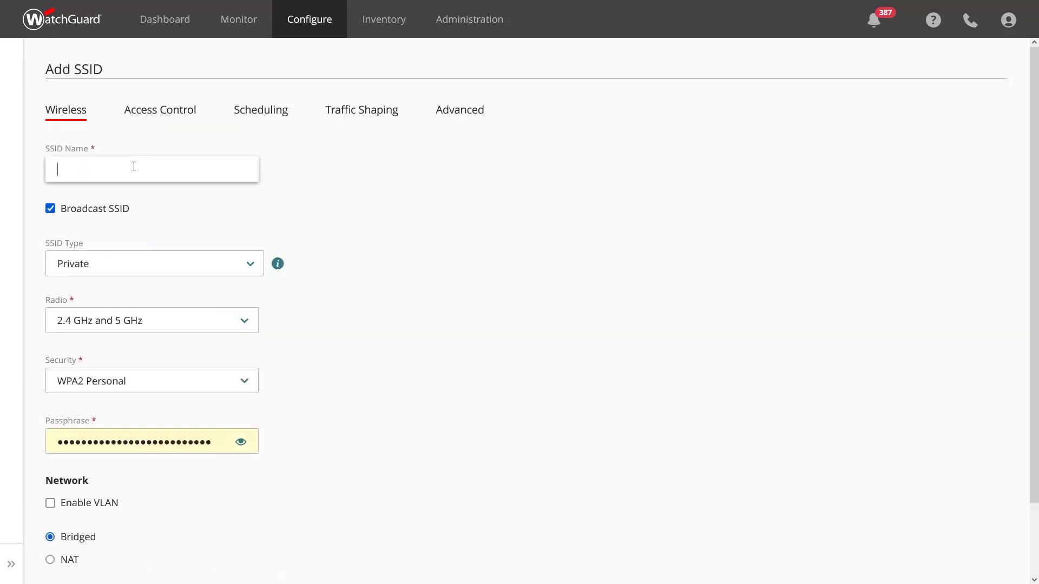
type("Insights Internal")
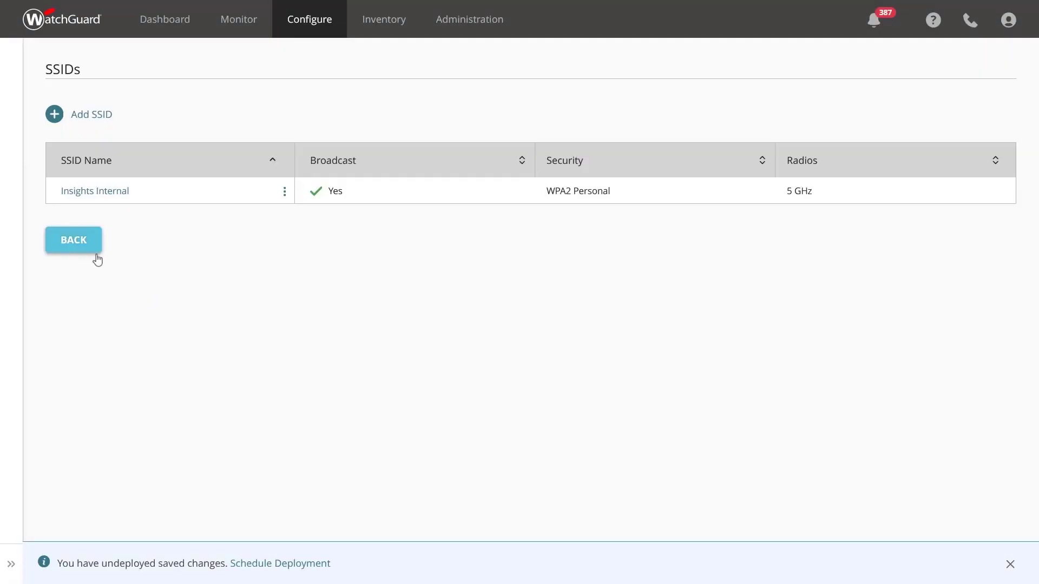
left_click(95, 251)
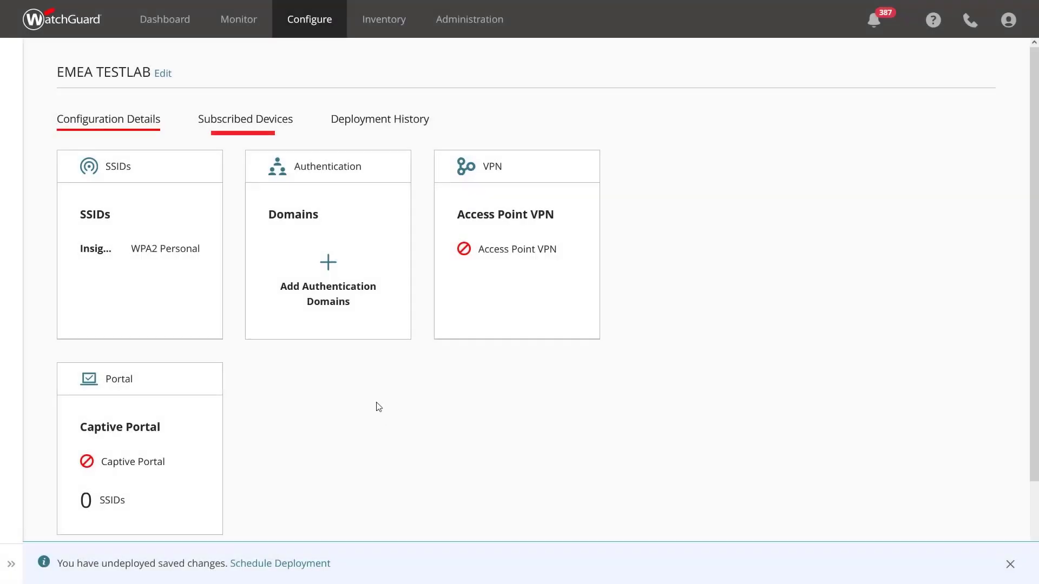
Subscribe the AP432_Lab access point to the EMEA TESTLAB site and save the device selection.
left_click(259, 121)
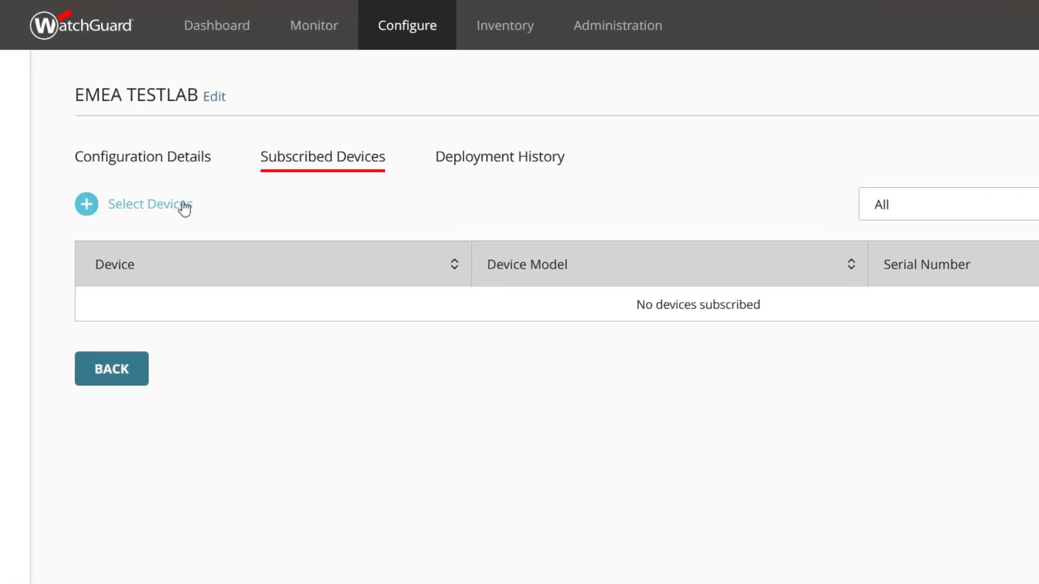
left_click(185, 207)
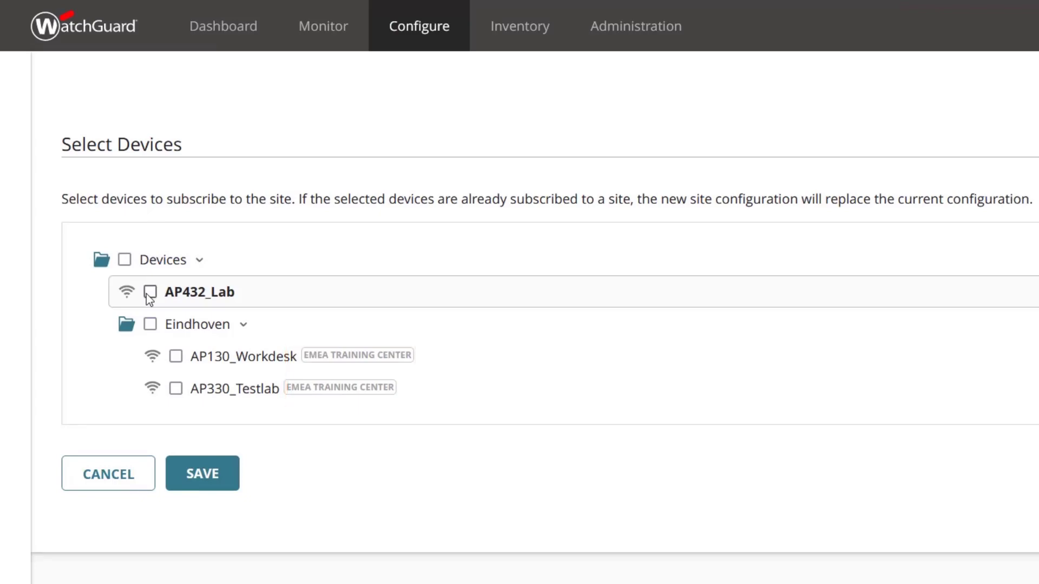
left_click(146, 294)
left_click(203, 477)
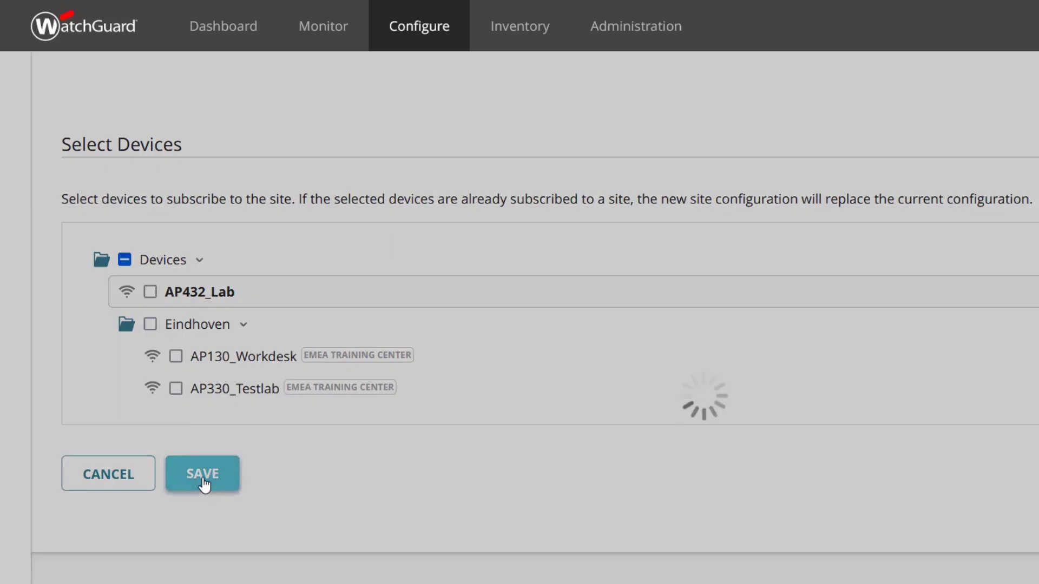